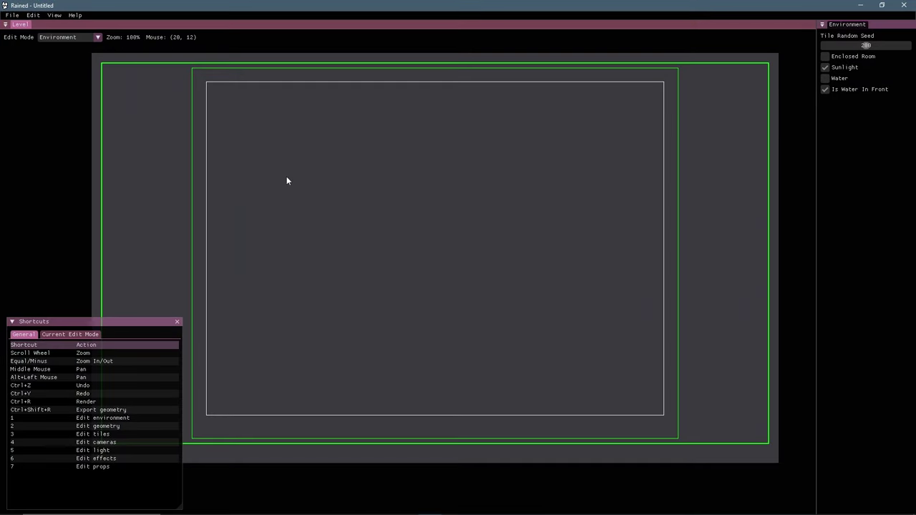
Step: Open the level file dryGATE_Template.txt from the Modded Gates folder
middle_drag(284, 180, 276, 181)
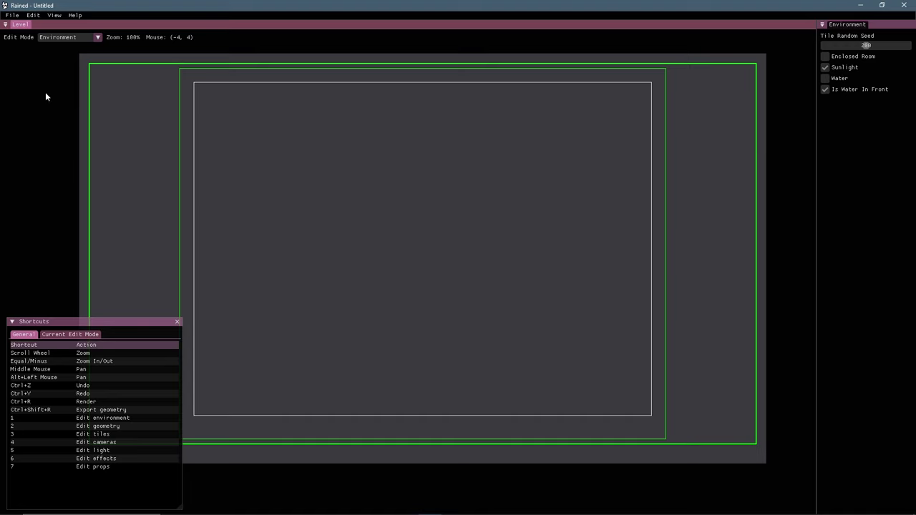
click(12, 15)
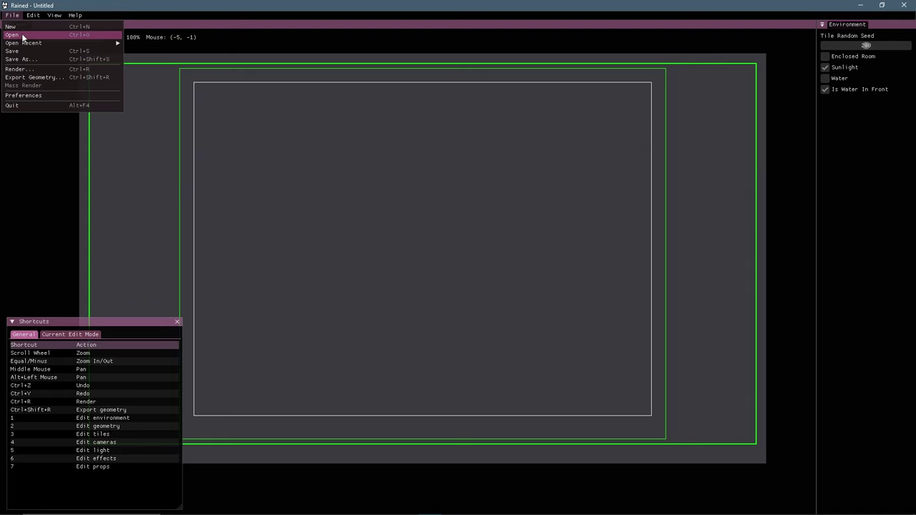
click(24, 35)
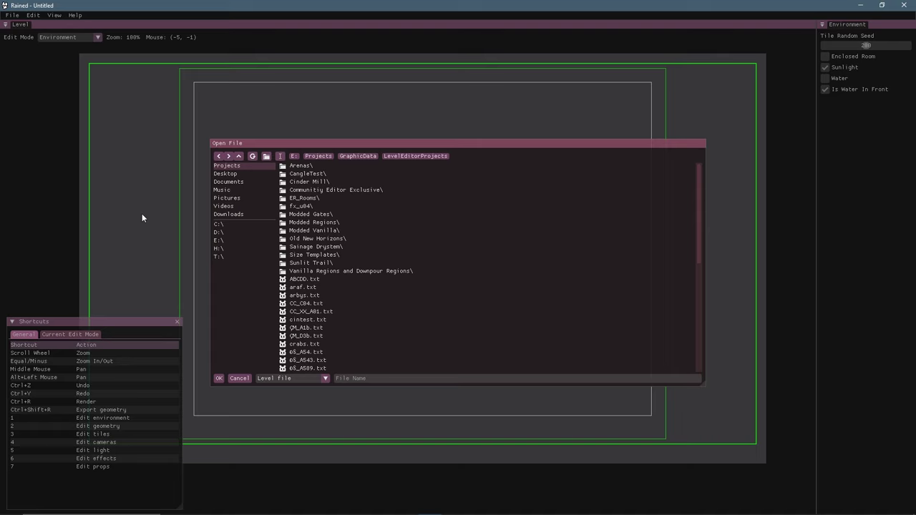
double_click(334, 214)
click(338, 173)
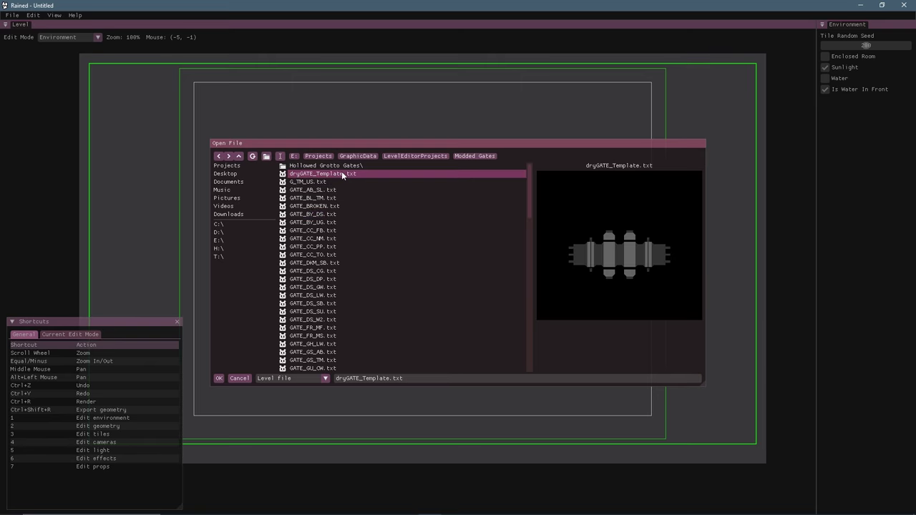
click(221, 378)
middle_drag(425, 296, 424, 282)
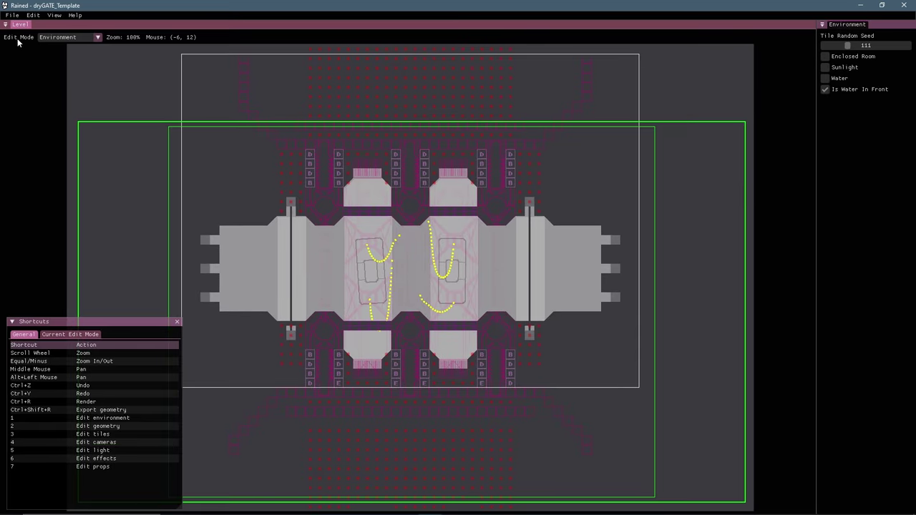
Step: Save the gate template as a new level named GATE_XX_CC in the LevelEditorProjects folder
click(12, 15)
click(44, 60)
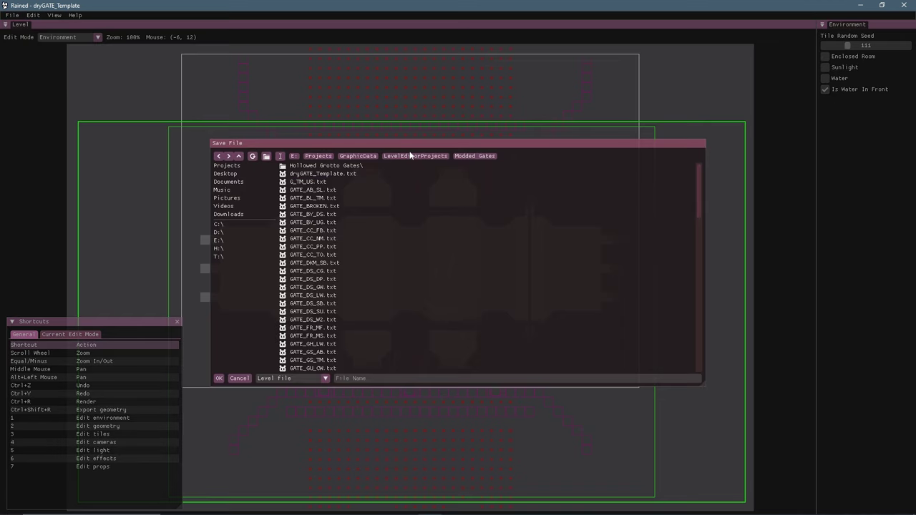
click(405, 156)
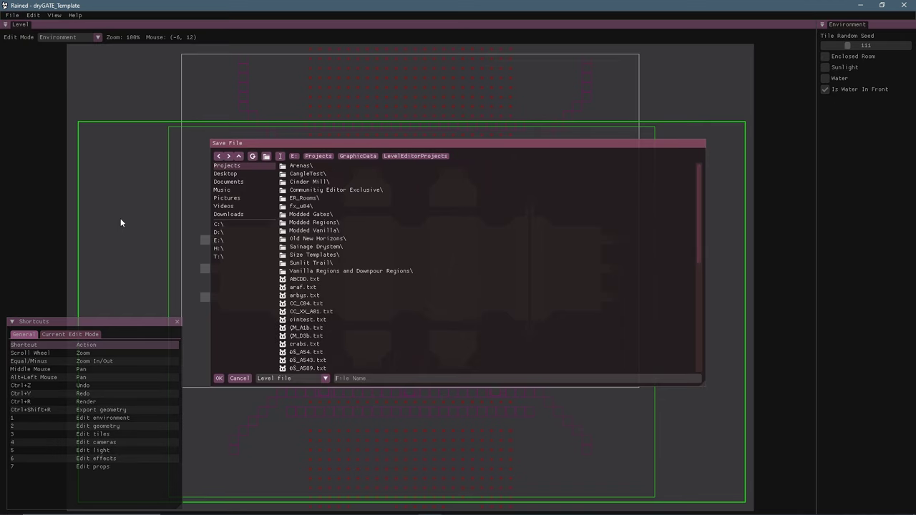
text(GATE_CC_XX)
key(Delete)
key(Delete)
key(Delete)
key(Delete)
key(Delete)
text(XX_CC)
key(Return)
Step: Place one bird head tile from the Misc category in each of the gate's two outer end chambers
key(2)
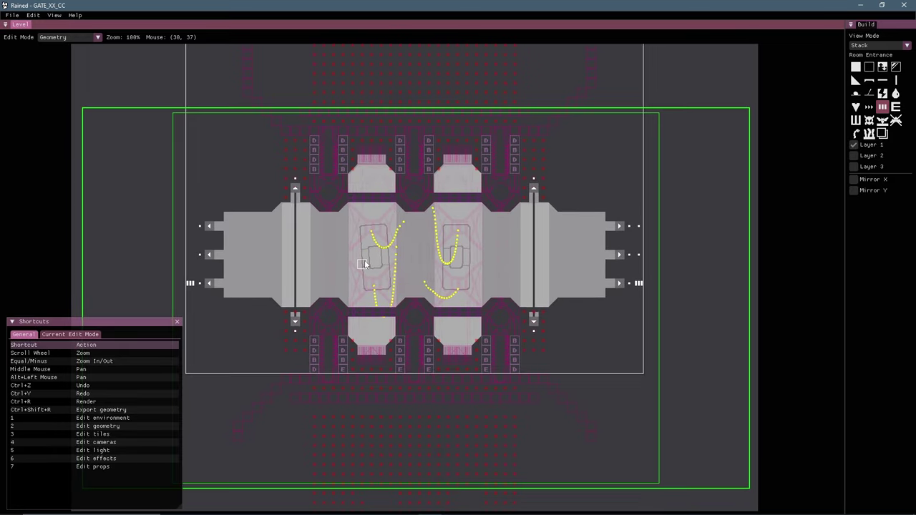
key(3)
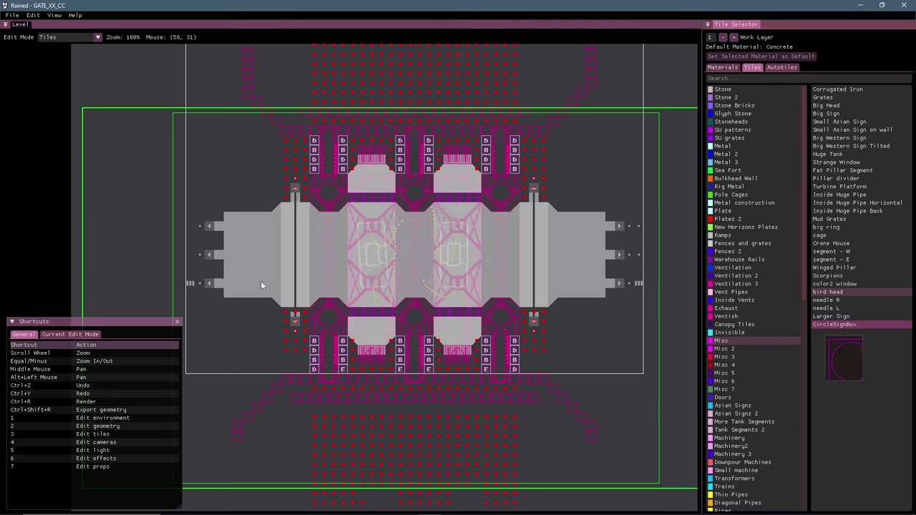
click(242, 241)
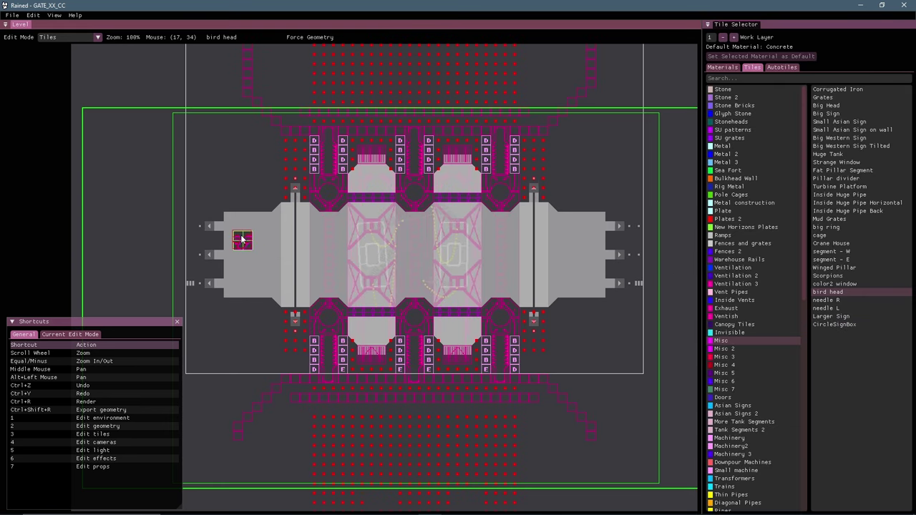
click(589, 235)
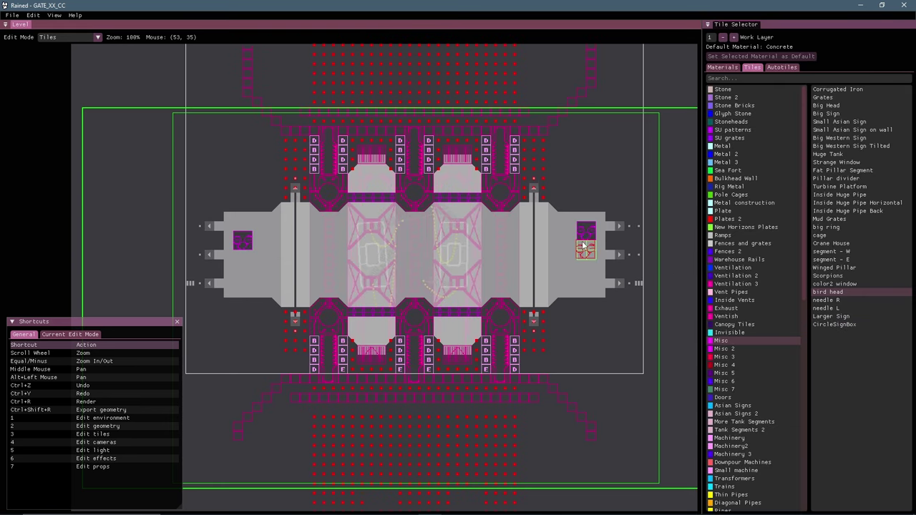
Step: Save the GATE_XX_CC level and render it
key(2)
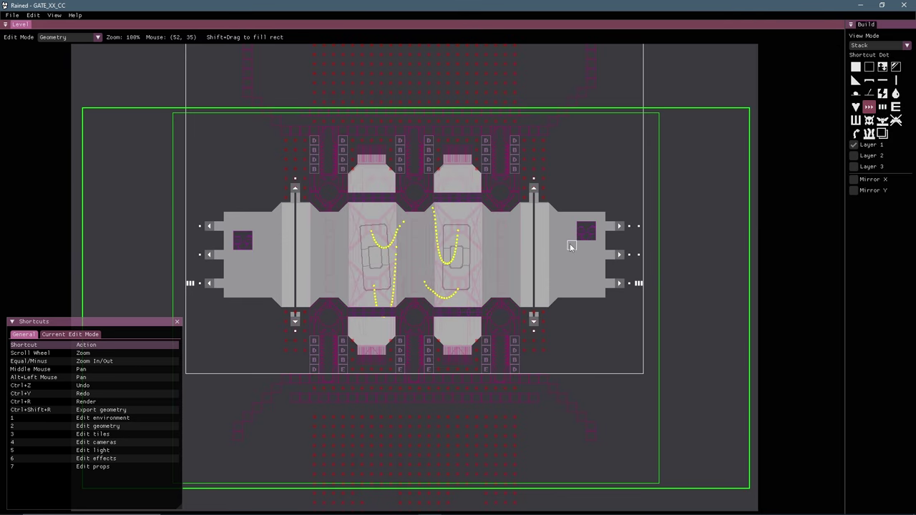
key(1)
key(ctrl+s)
key(ctrl+r)
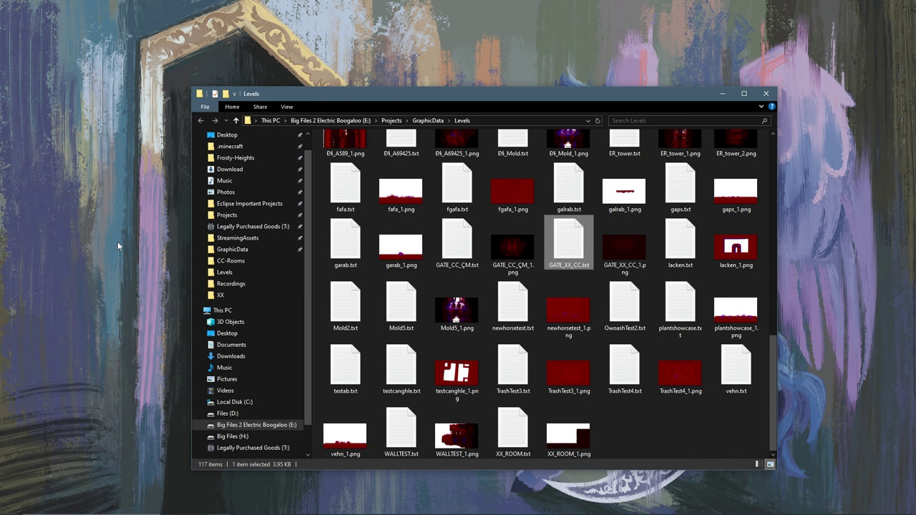
Step: Copy GATE_XX_CC.txt and GATE_XX_CC_1.png from the Levels folder in File Explorer and switch to the YourModName folder
ctrl+click(619, 245)
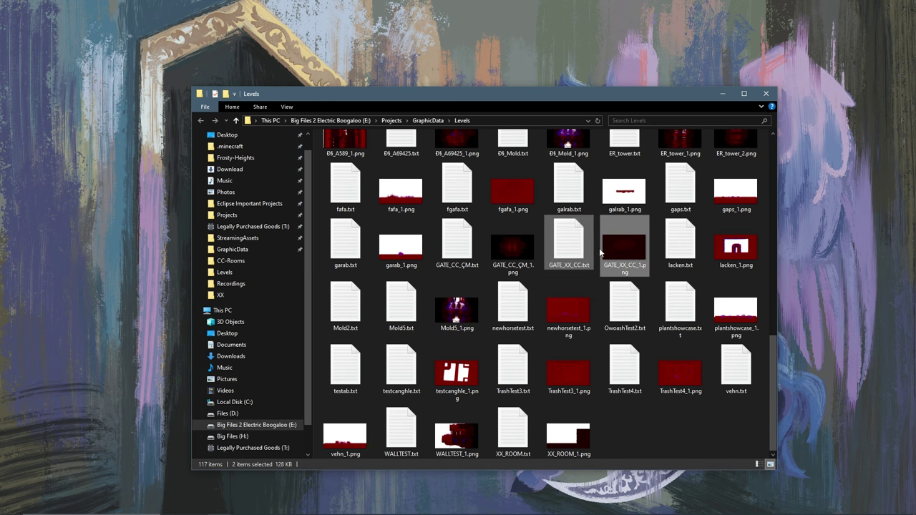
click(721, 96)
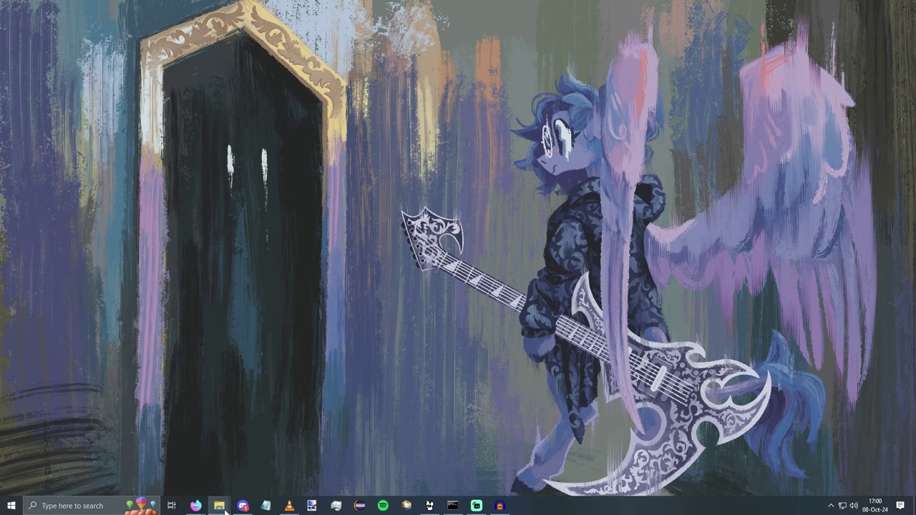
mouse_move(219, 505)
click(93, 460)
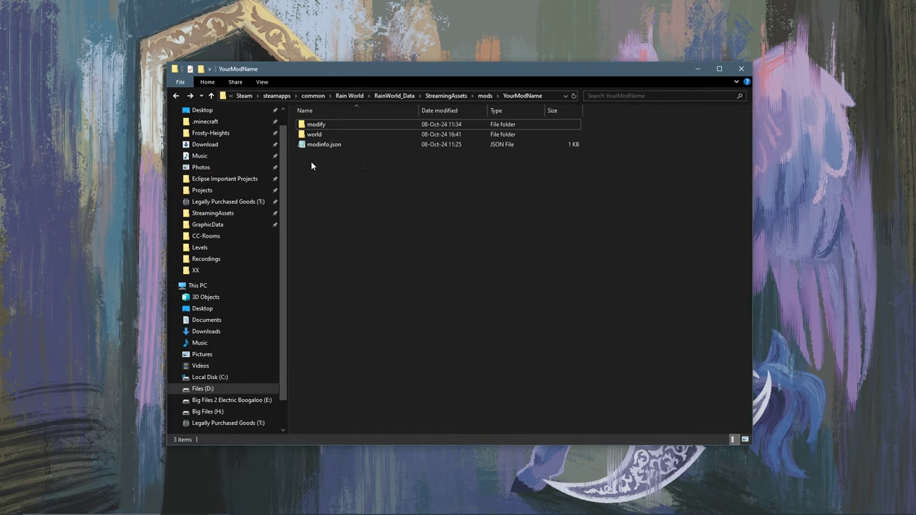
Step: Create a folder named Gates inside the mod's world folder
click(360, 136)
double_click(360, 136)
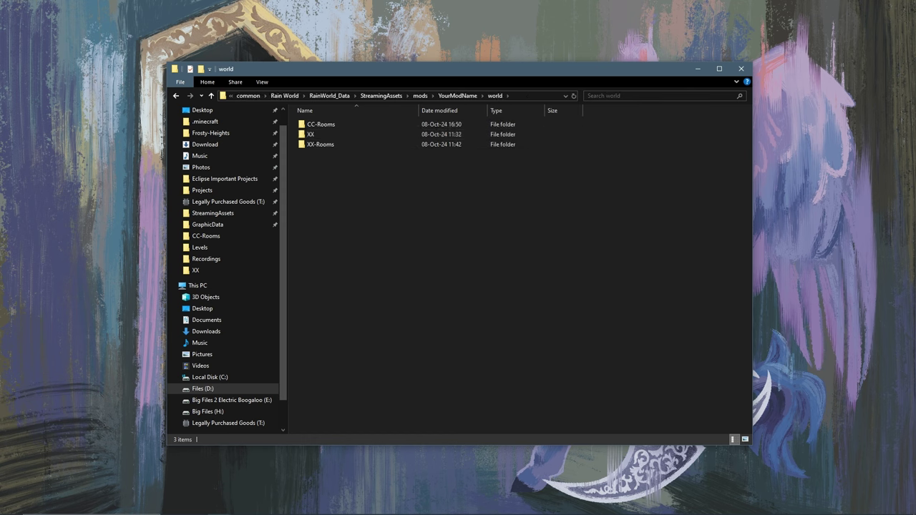
right_click(345, 213)
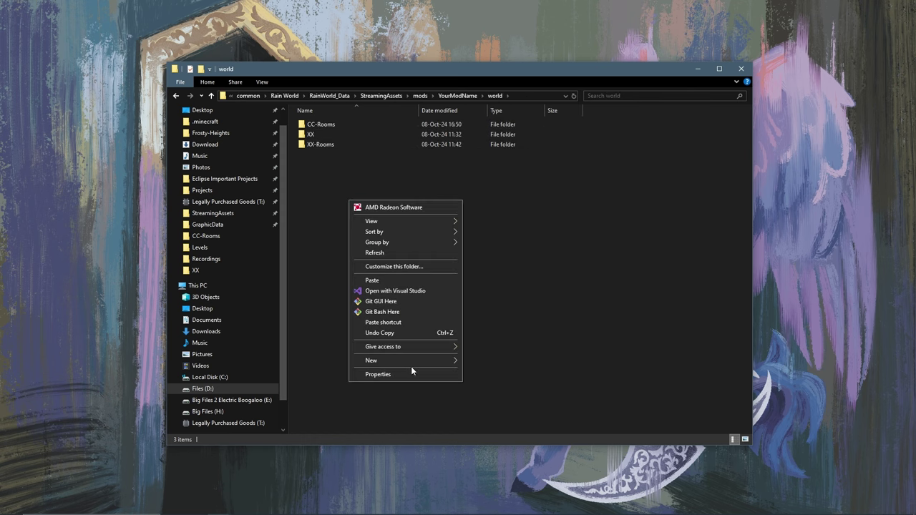
mouse_move(411, 366)
click(476, 362)
text(Gates)
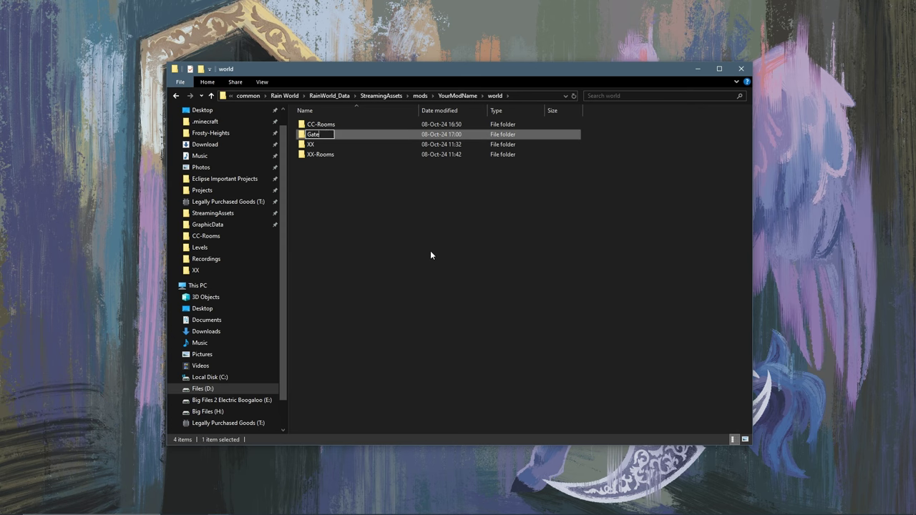
key(Return)
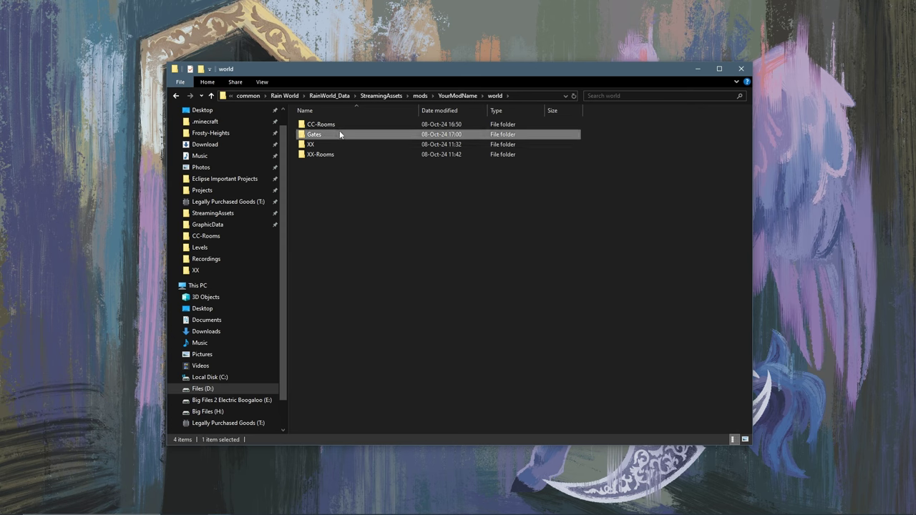
Step: Paste the copied gate level files into the new Gates folder
double_click(339, 132)
key(ctrl+v)
click(389, 200)
Step: Create a folder named Gates inside the mod's modify\world folder
key(alt+Up)
key(alt+Up)
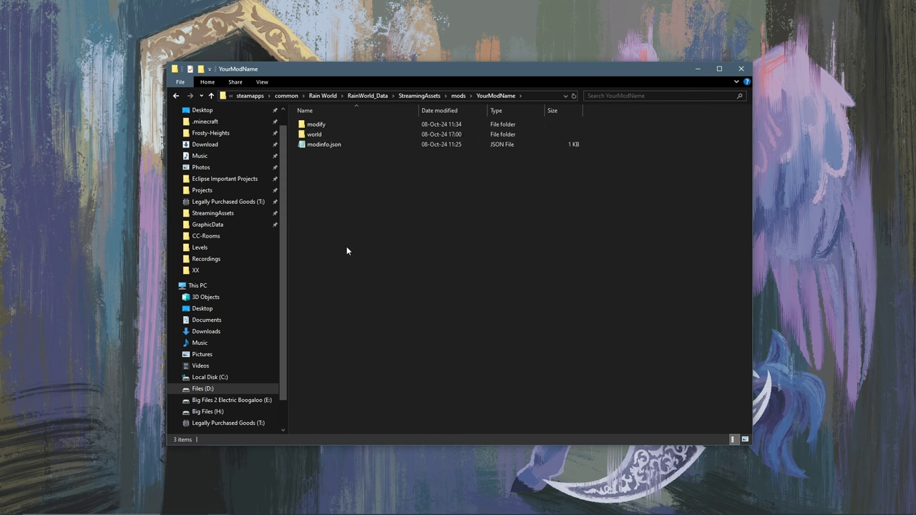
double_click(333, 126)
double_click(333, 127)
right_click(345, 156)
mouse_move(402, 317)
click(475, 315)
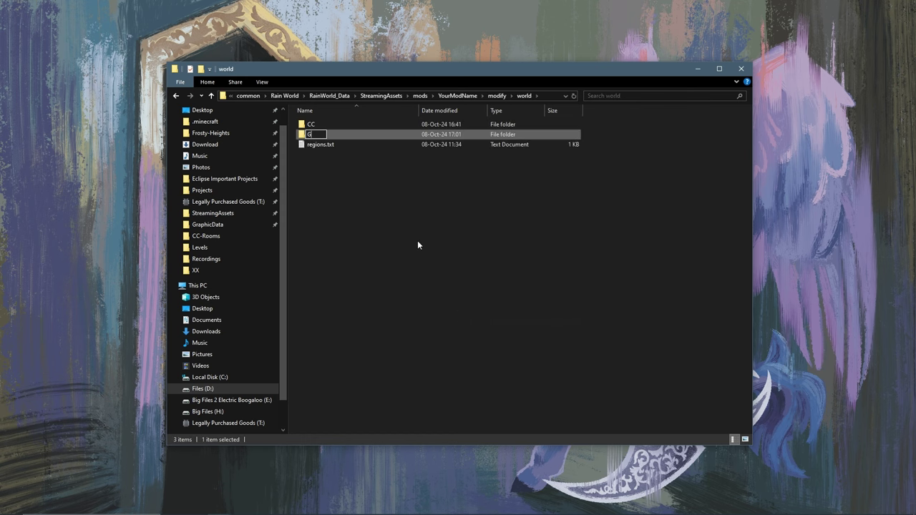
text(Gae)
key(BackSpace)
text(tes)
key(Return)
Step: Create a text document named locks.txt inside the modify\world\Gates folder
double_click(338, 135)
right_click(342, 172)
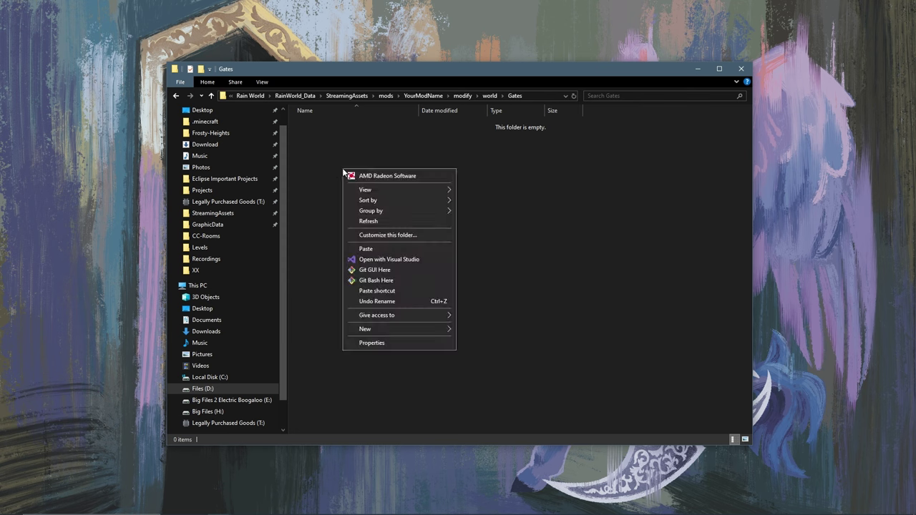
mouse_move(425, 328)
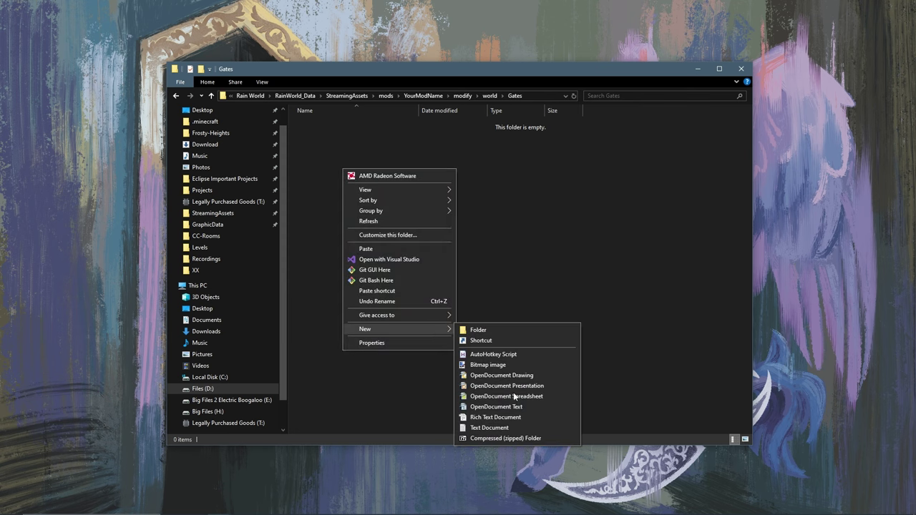
click(501, 428)
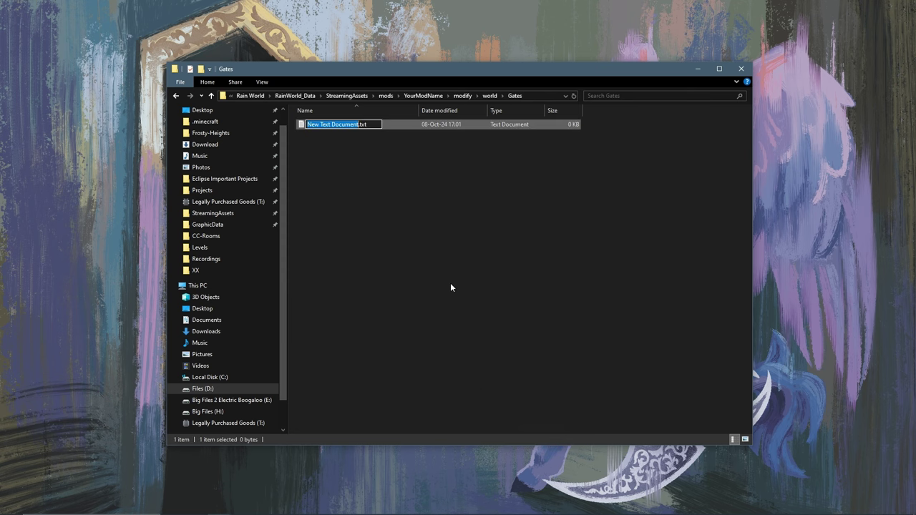
text(locks)
key(Return)
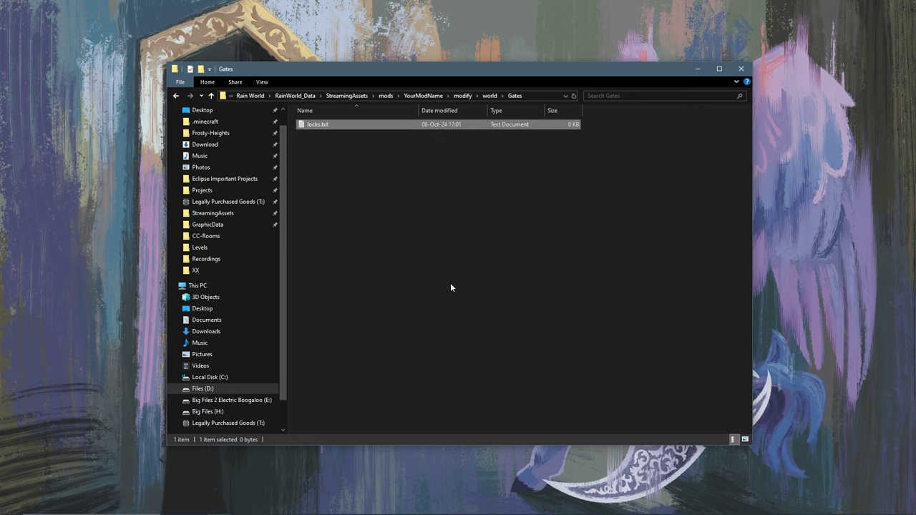
Step: Write the line "[ADD]GATE_XX_CC : 3 : 4" in locks.txt, then save and close the file
double_click(425, 125)
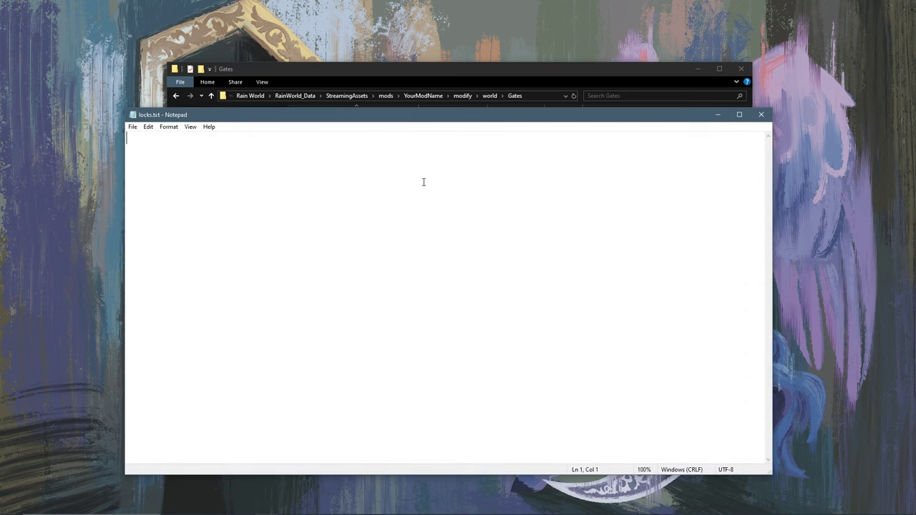
text([ADD]GATE_XX_CC)
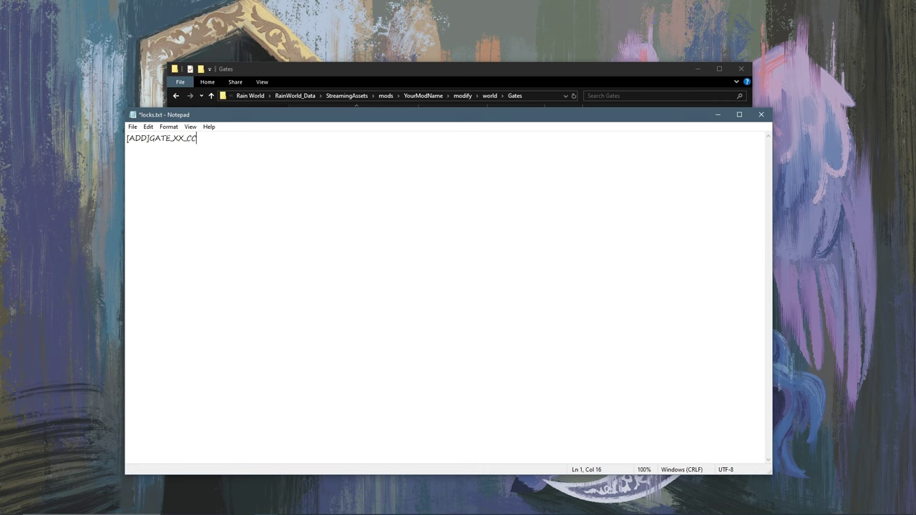
text(: 3 : 4)
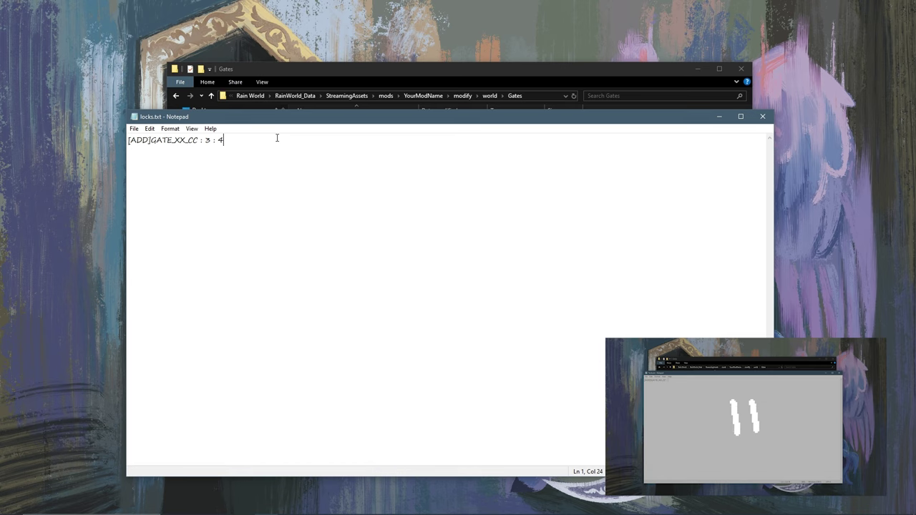
double_click(208, 140)
drag(225, 141, 217, 141)
drag(206, 141, 212, 141)
click(241, 141)
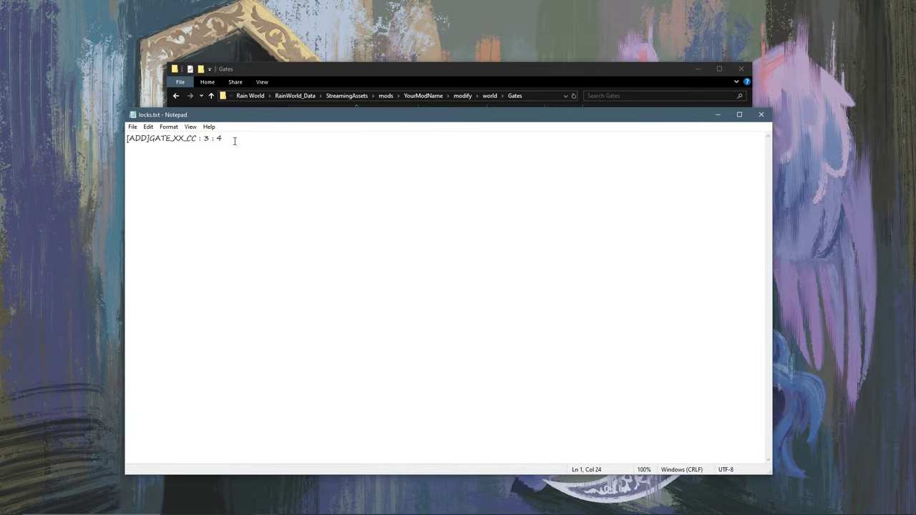
key(alt+F4)
click(392, 172)
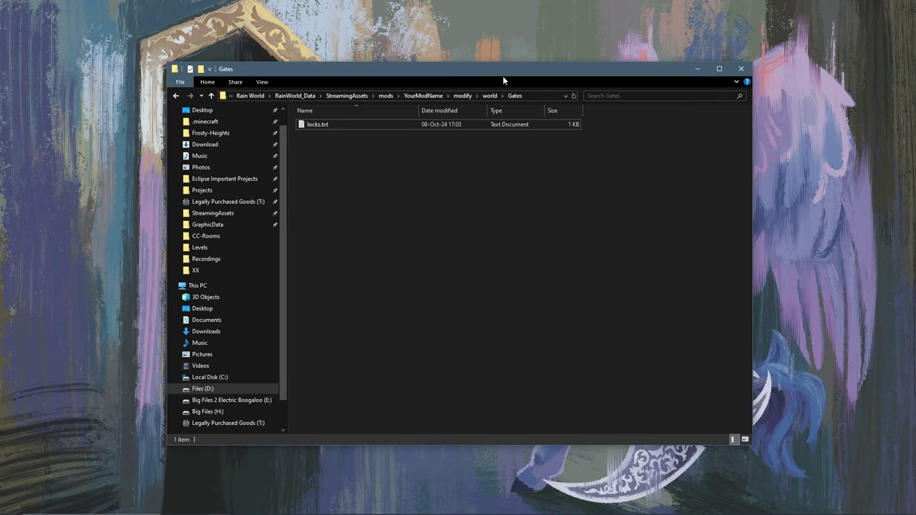
Step: Open World_CC.txt from the mod's modify\world\CC folder in Notepad
click(422, 96)
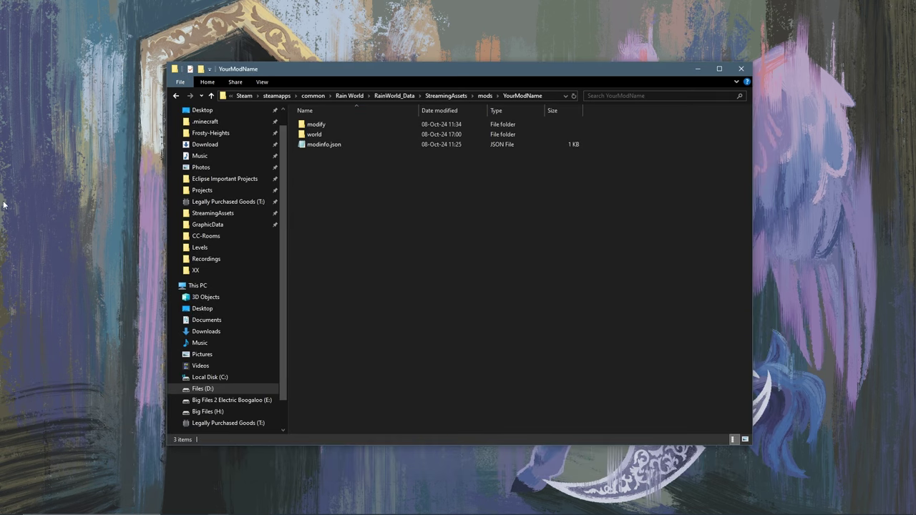
double_click(343, 125)
double_click(352, 125)
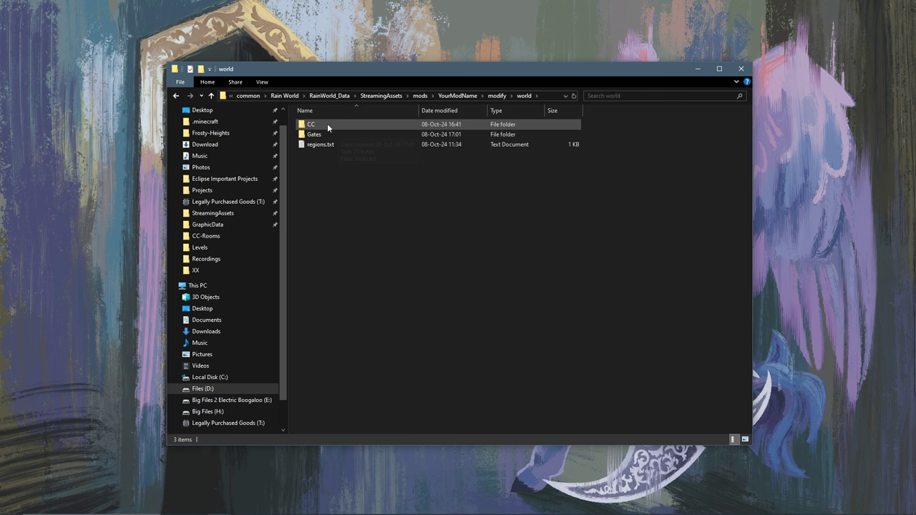
double_click(327, 123)
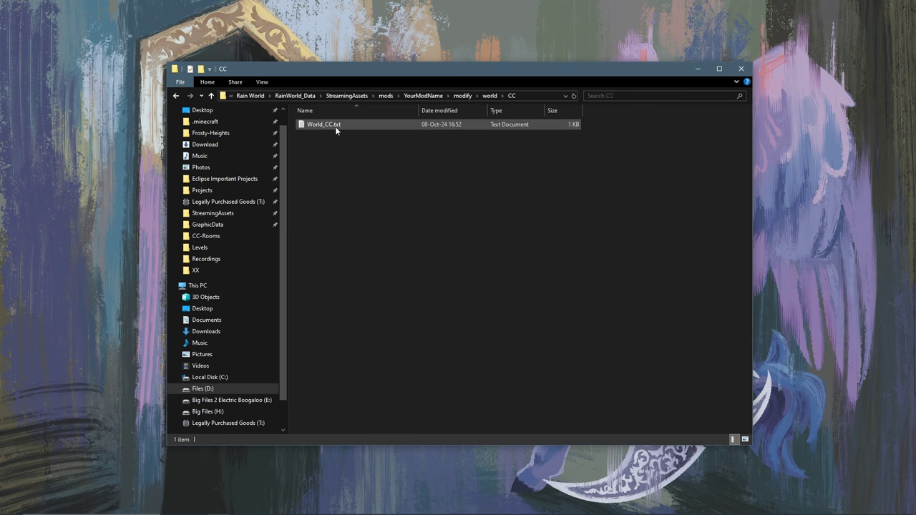
double_click(335, 126)
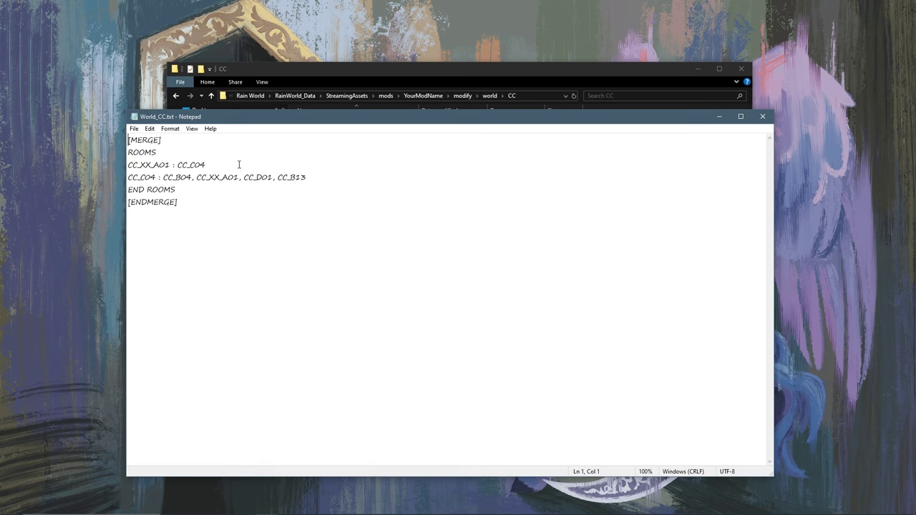
Step: Add the line "GATE_XX_CC : CC_XX_A01" below the CC_C04 line in the ROOMS section of World_CC.txt
click(331, 176)
key(Return)
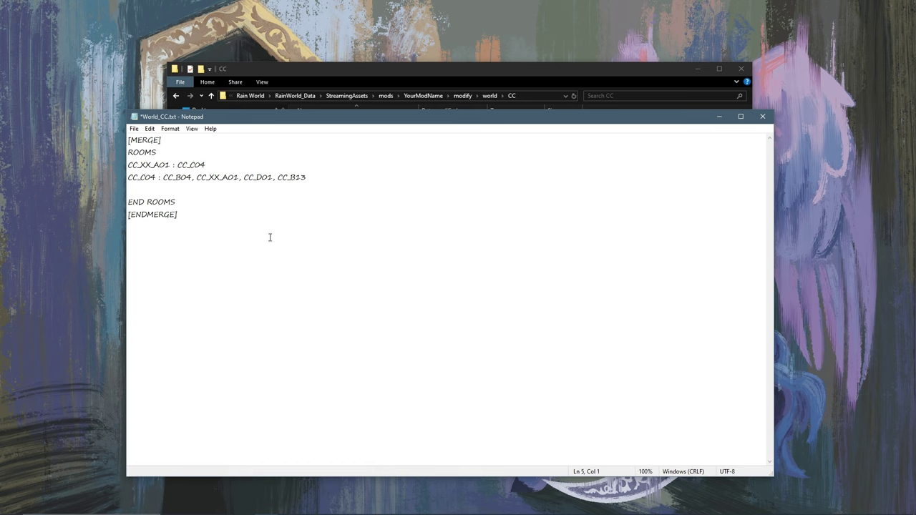
text(GATE_XX_CC :)
drag(171, 164, 127, 165)
key(ctrl+c)
click(194, 190)
key(ctrl+v)
Step: Append GATE_XX_CC to the connections of room CC_XX_A01 and save World_CC.txt
click(213, 164)
text(,)
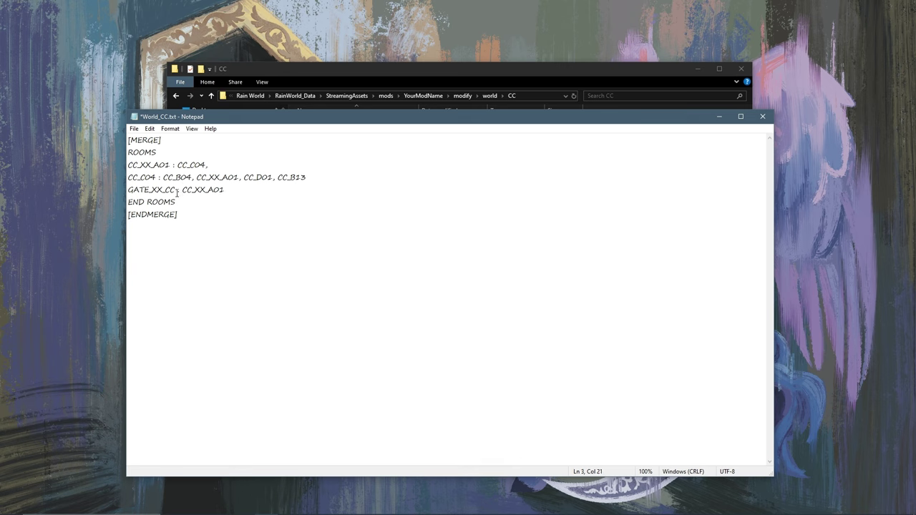
drag(176, 192, 128, 191)
click(240, 164)
key(ctrl+v)
double_click(171, 165)
click(172, 165)
drag(177, 164, 265, 164)
click(265, 164)
click(223, 189)
key(ctrl+s)
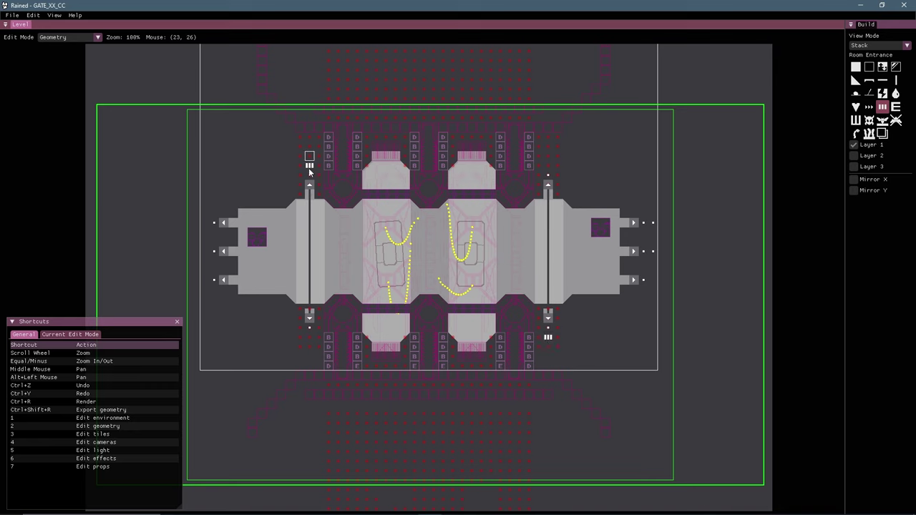
Step: Examine the positions of the two room entrances in Rained's gate layout against the connections on the GATE_XX_CC line
click(863, 5)
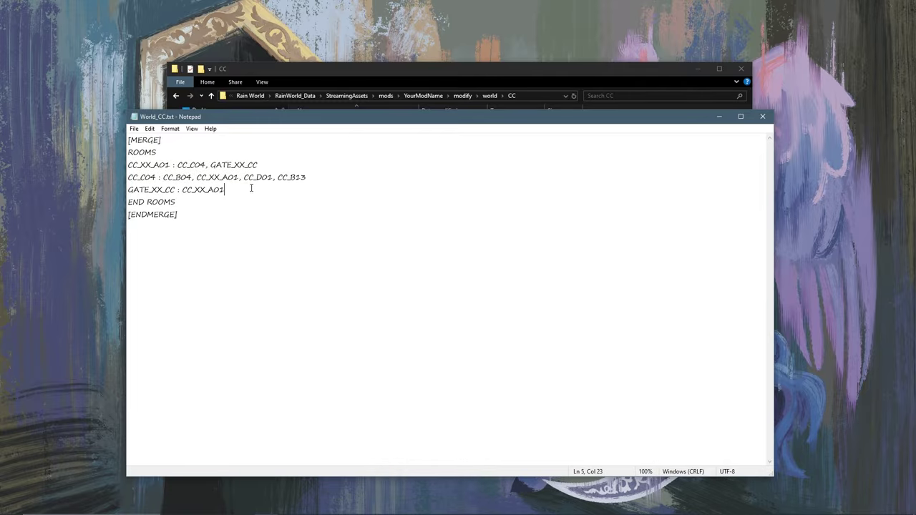
drag(233, 187, 180, 190)
click(257, 185)
click(429, 505)
click(555, 337)
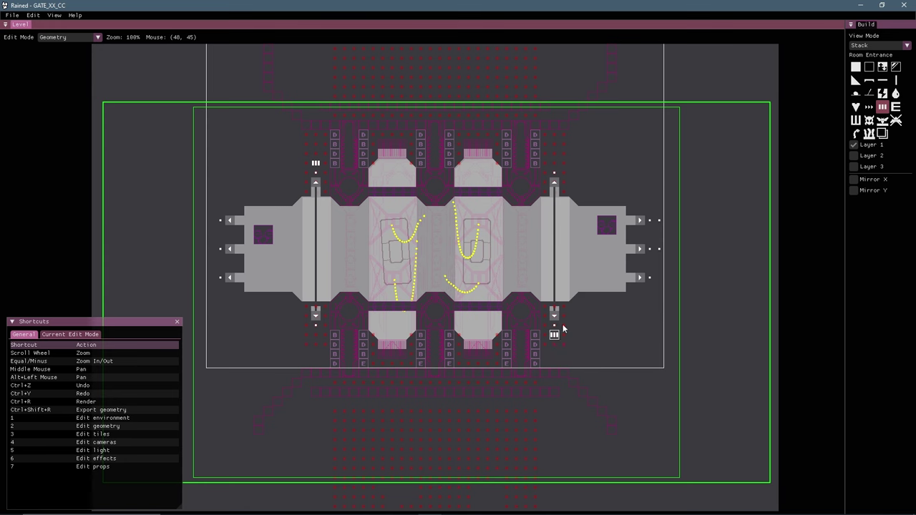
click(859, 5)
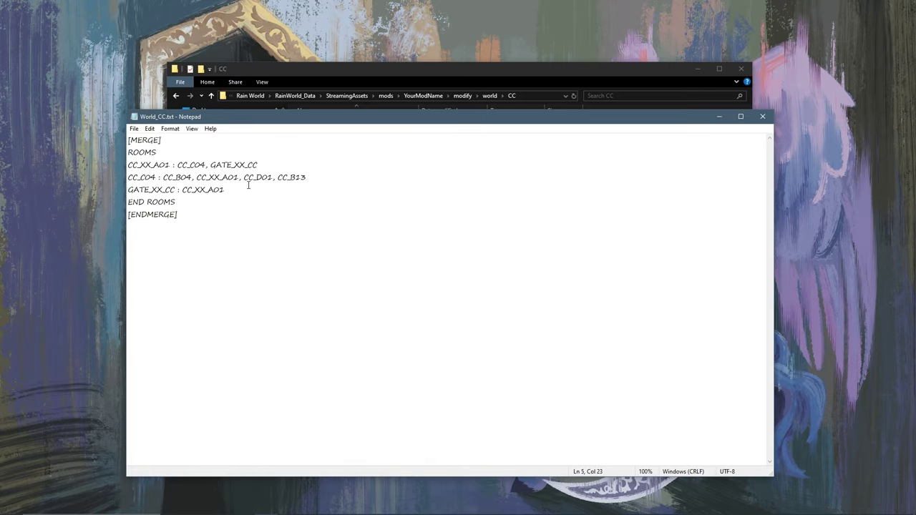
Step: Add DISCONNECTED as the second connection on the GATE_XX_CC line and save the file
text(, DISCONNECTED)
key(ctrl+s)
drag(302, 190, 182, 192)
key(Right)
key(ctrl+shift+Left)
click(299, 188)
mouse_move(299, 189)
mouse_down()
mouse_move(230, 190)
mouse_move(307, 191)
mouse_up()
click(230, 190)
Step: Append " : GATE" to the end of the GATE_XX_CC line, then save and close World_CC.txt
click(307, 190)
text(: GATE)
key(ctrl+s)
drag(323, 190, 111, 193)
click(326, 190)
key(alt+F4)
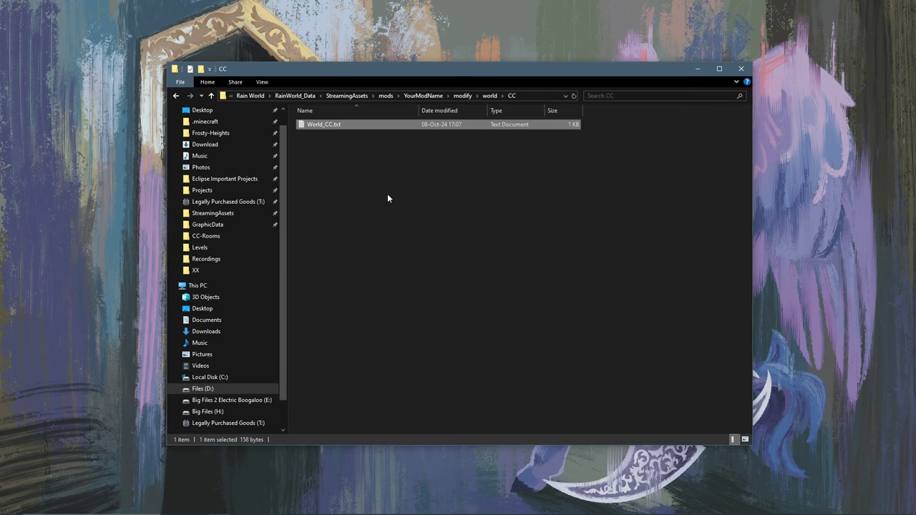
Step: Open World_XX.txt from the mod's world\XX folder
click(438, 95)
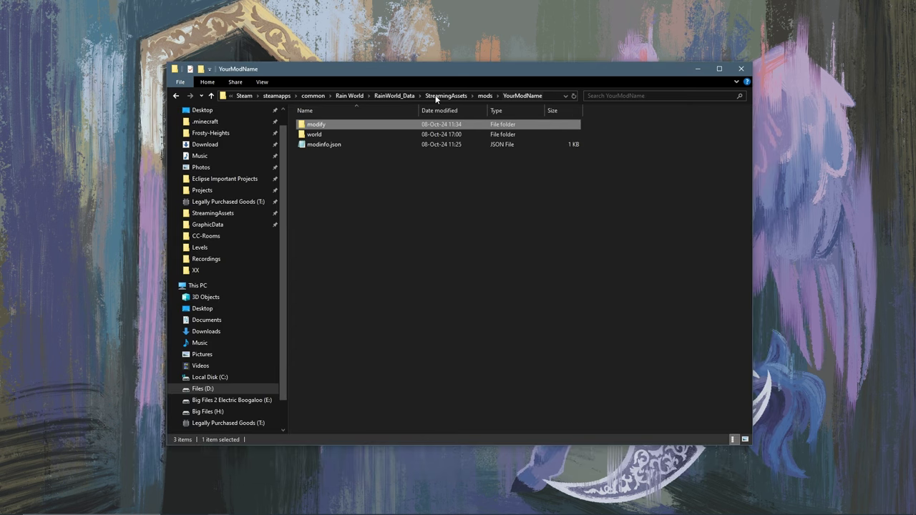
double_click(347, 135)
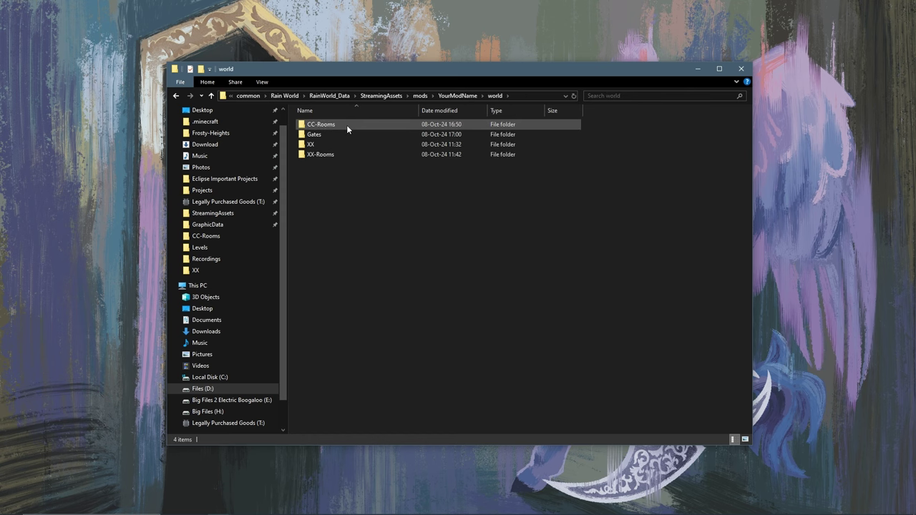
double_click(335, 144)
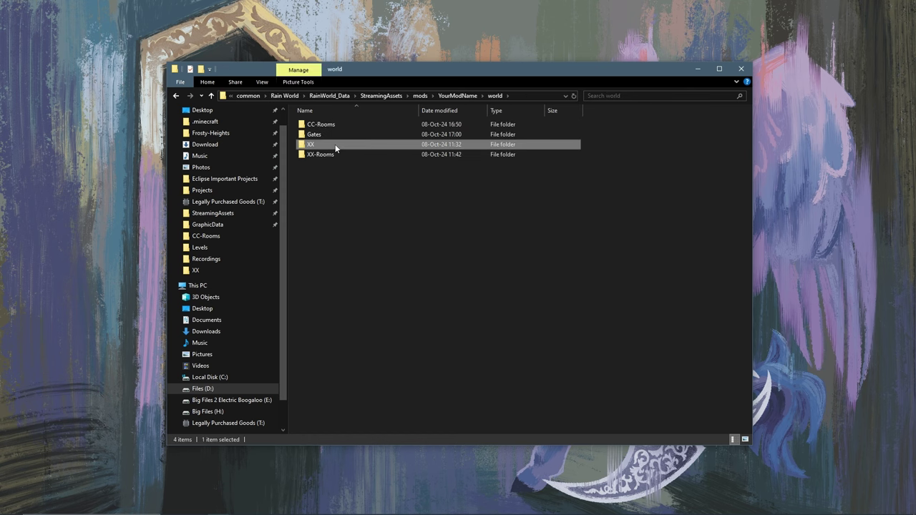
double_click(331, 174)
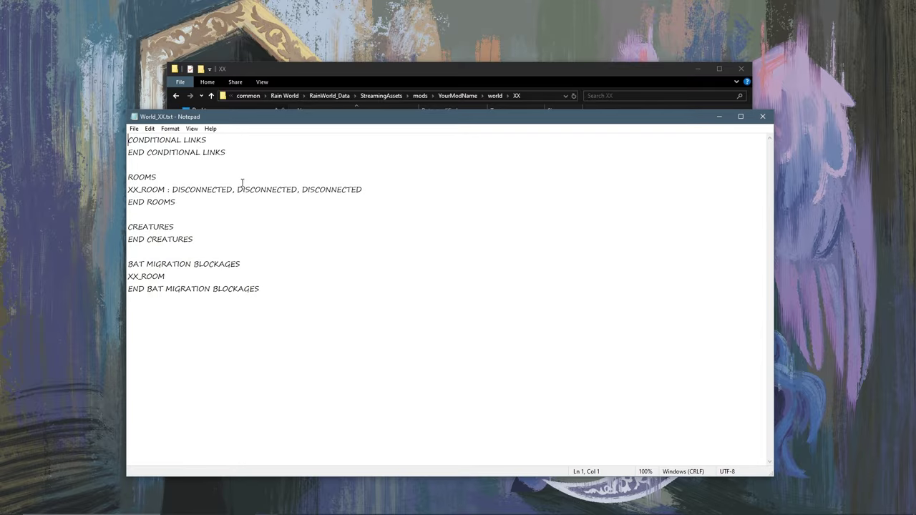
Step: Add the line "GATE_XX_CC : DISCONNECTED, XX_ROOM" below the XX_ROOM line in the ROOMS section
click(372, 190)
key(Return)
text(GATE)
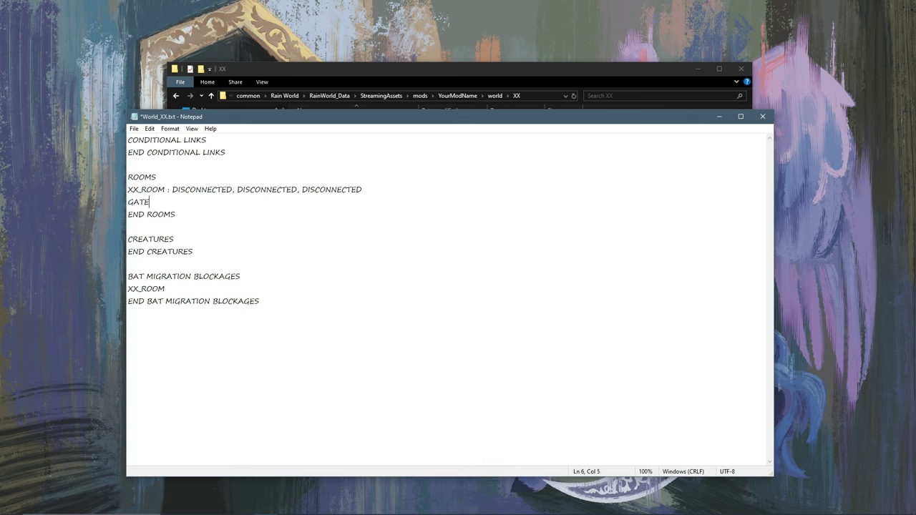
text(_XX_CC :)
drag(234, 191, 182, 194)
key(ctrl+c)
click(224, 202)
key(ctrl+v)
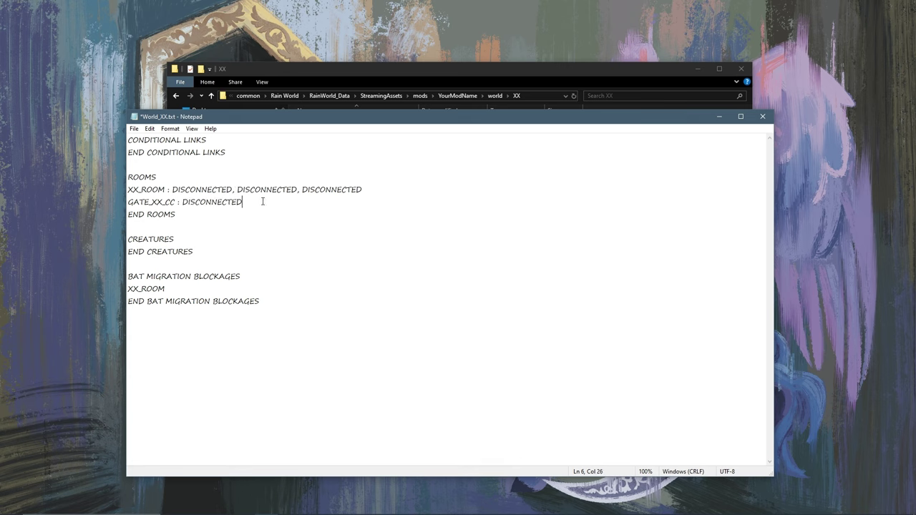
text(,)
drag(166, 190, 127, 190)
Step: Replace XX_ROOM's first DISCONNECTED with GATE_XX_CC, append " : GATE" to the gate line, then save and close World_XX.txt
drag(176, 203, 124, 203)
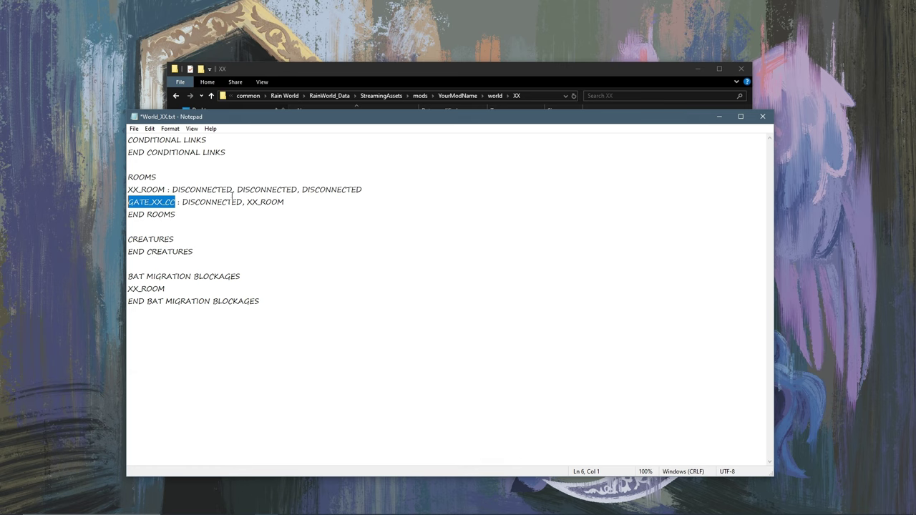
drag(232, 190, 177, 188)
key(ctrl+v)
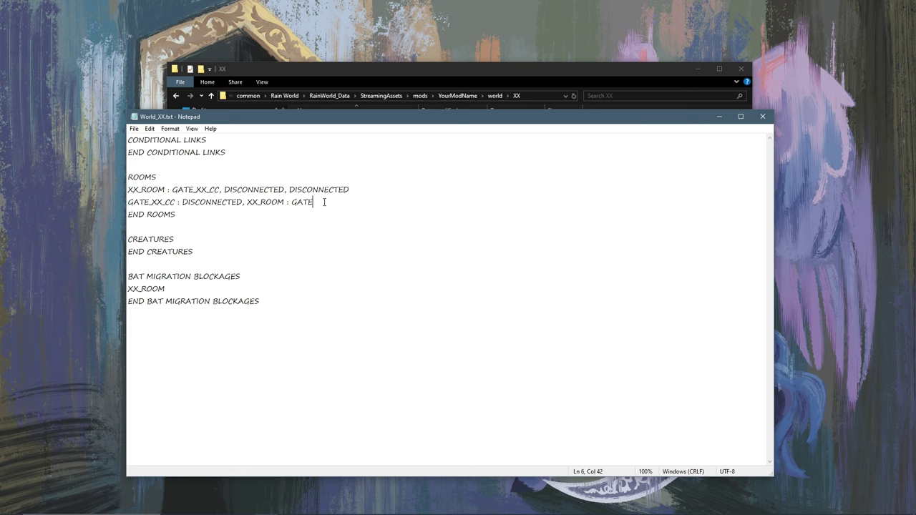
key(alt+F4)
Step: Switch to Rain World and warp to room C04 of region CC
click(451, 93)
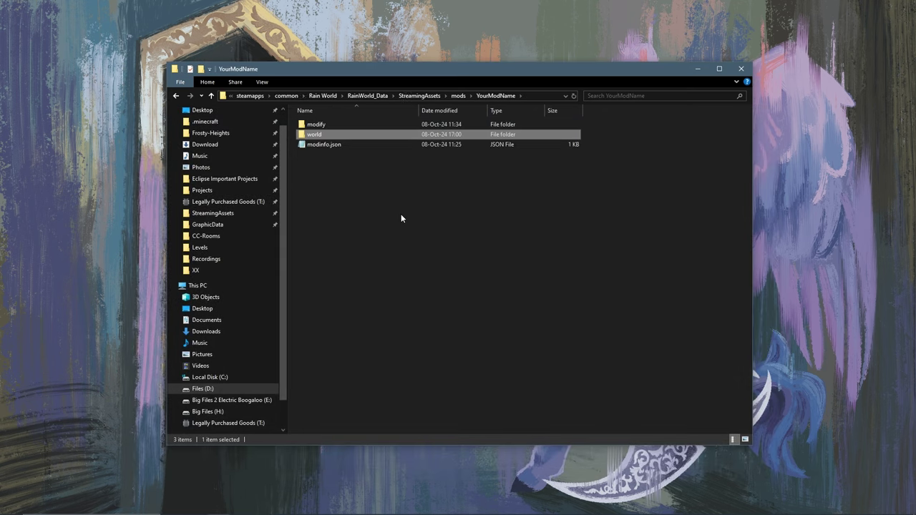
click(402, 218)
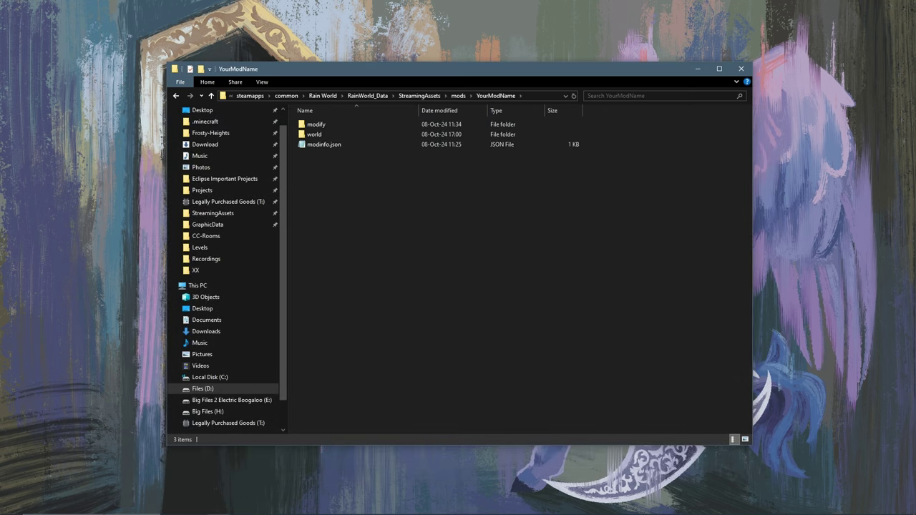
click(93, 506)
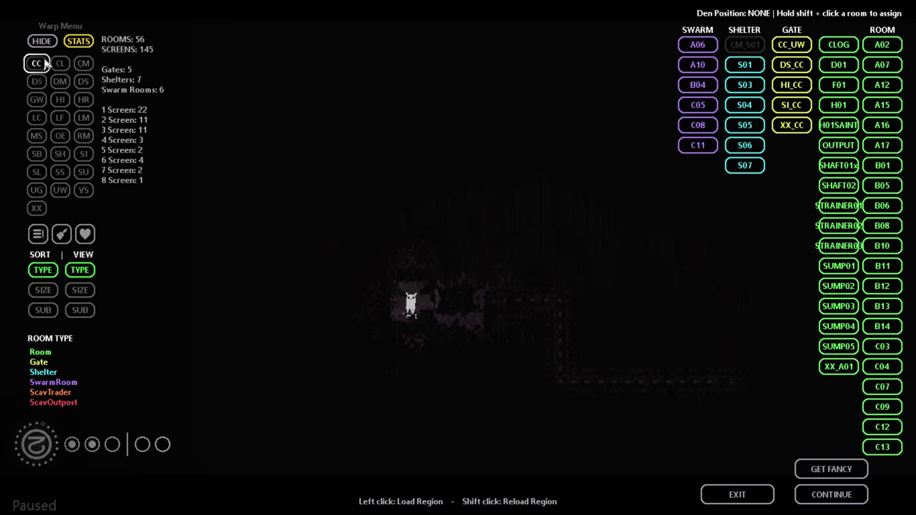
click(882, 366)
key(Right)
key(Right)
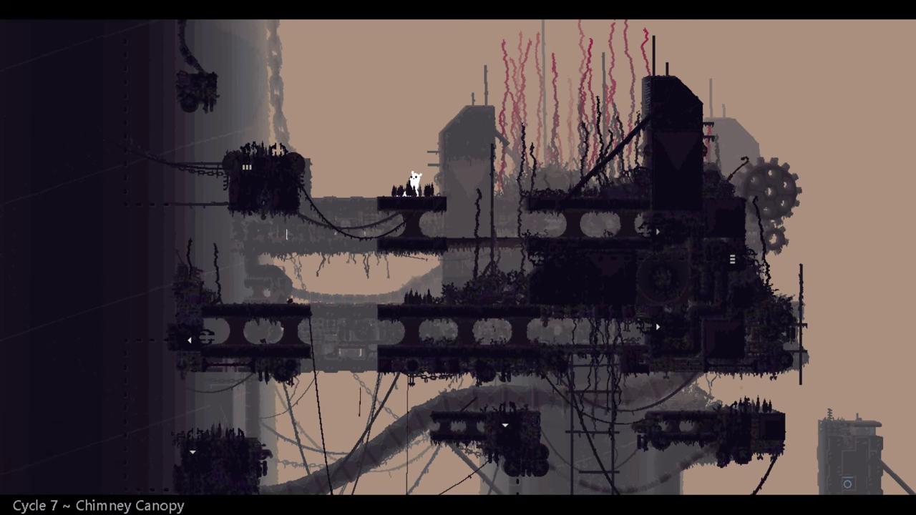
key(Right)
key(Left)
key(Right)
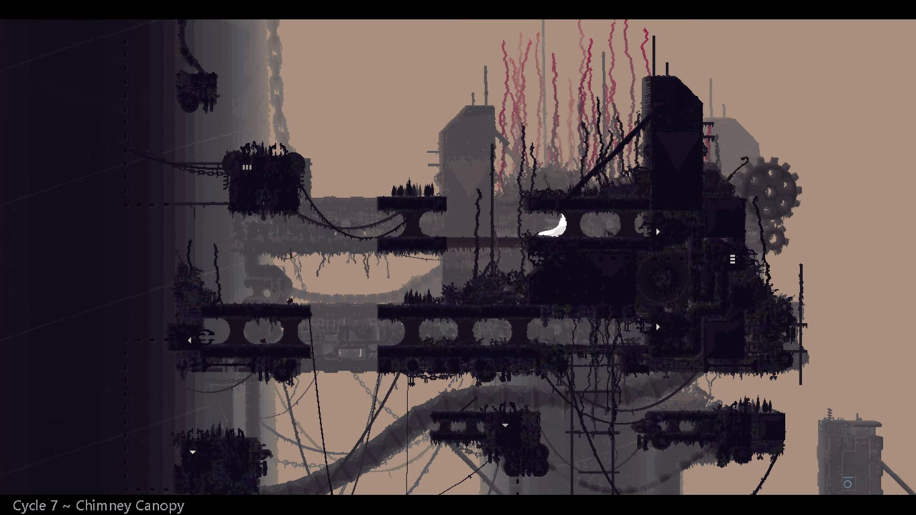
key(Right)
key(Left)
key(Down)
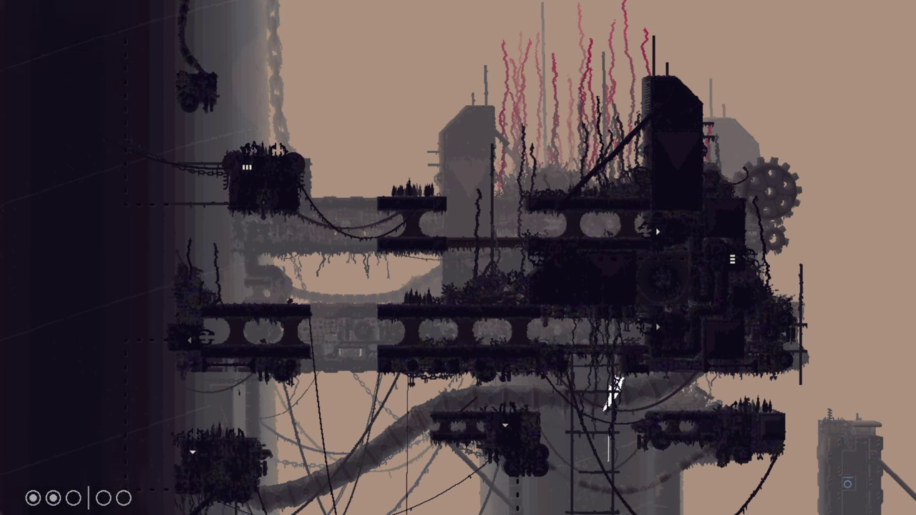
key(Right)
key(Right)
key(z)
key(Up)
key(Up)
key(Left)
key(z)
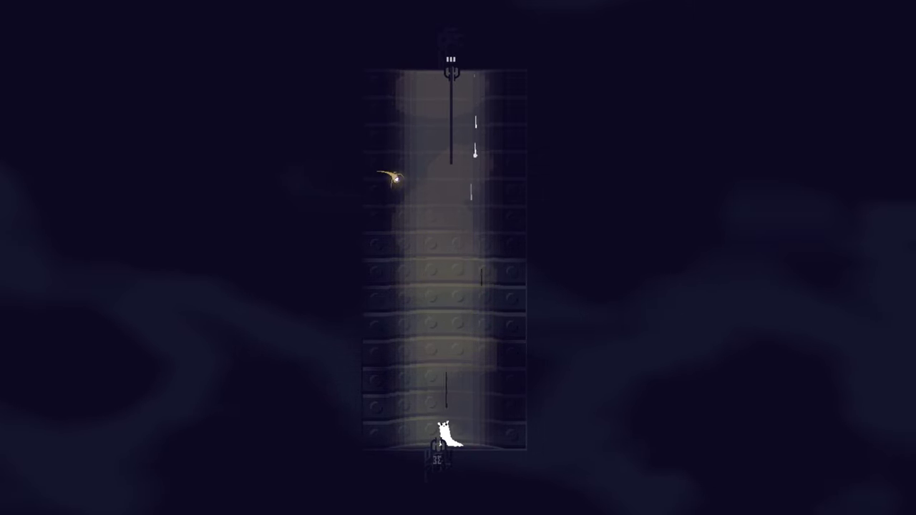
key(Down)
key(Down)
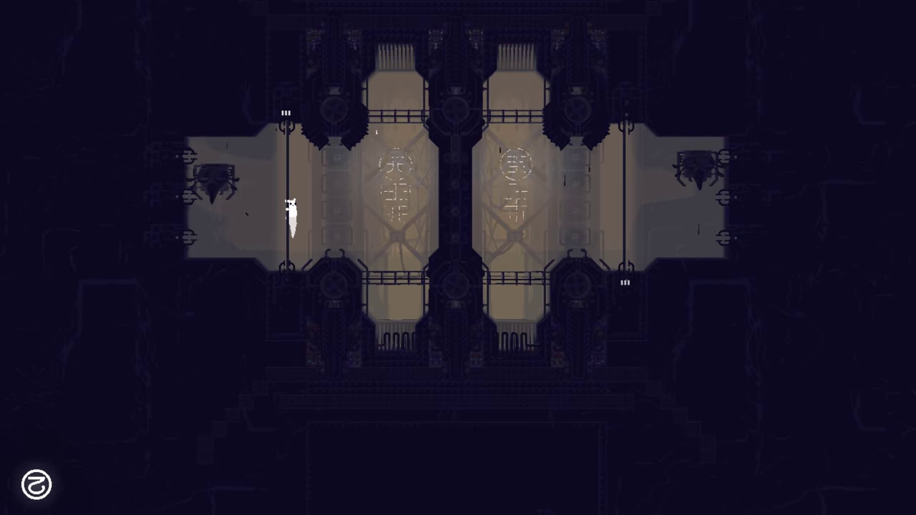
key(Left)
key(Up)
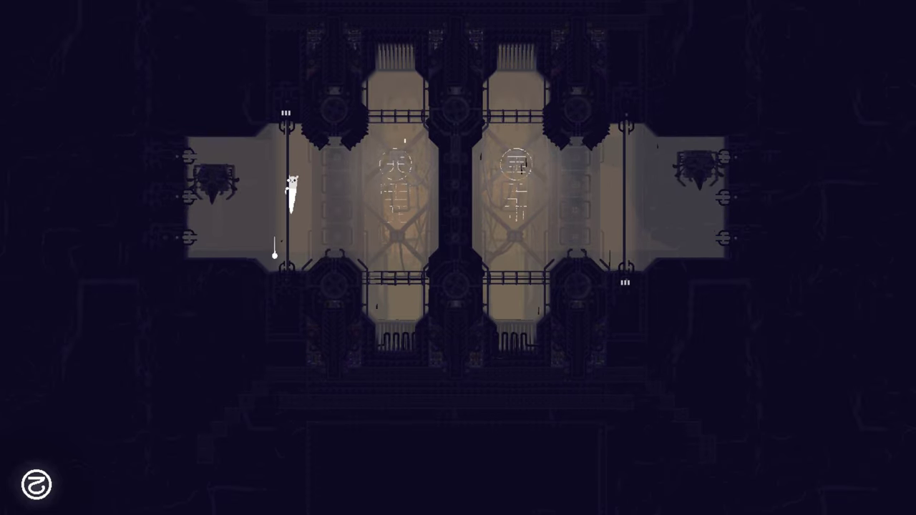
key(Down)
key(Up)
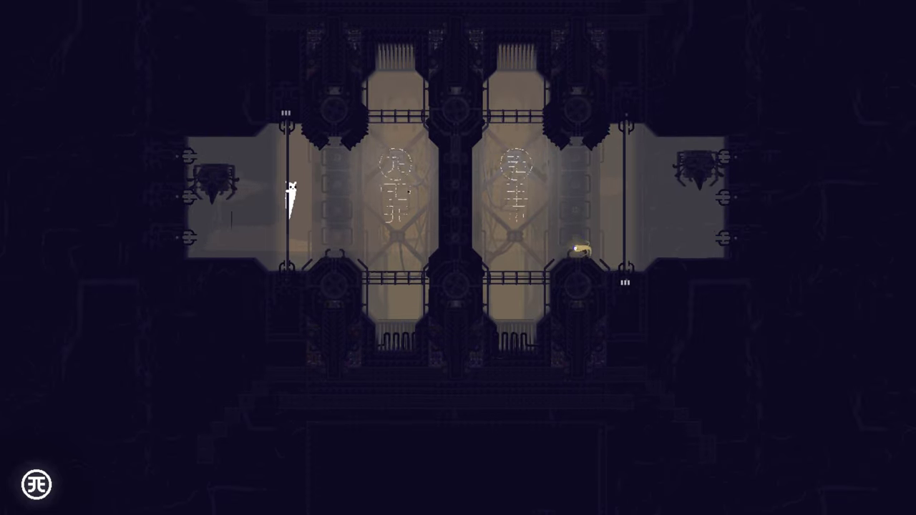
key(Right)
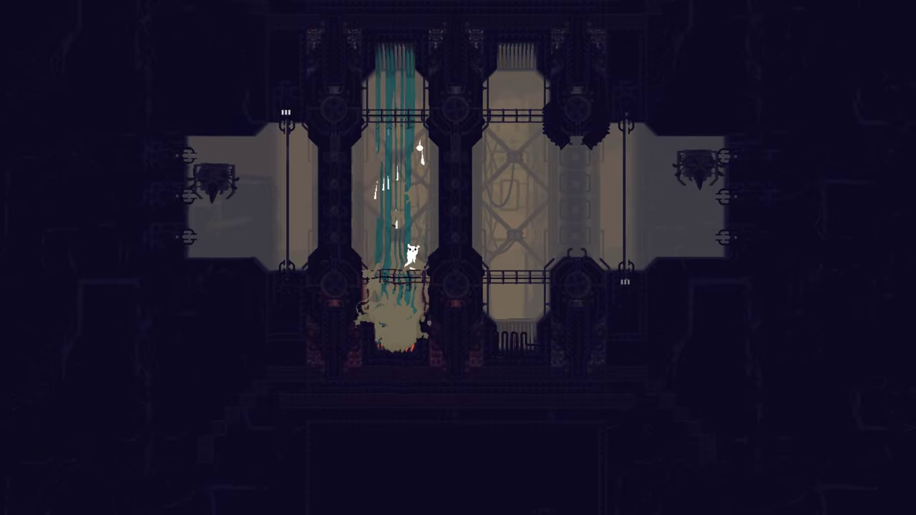
key(Right)
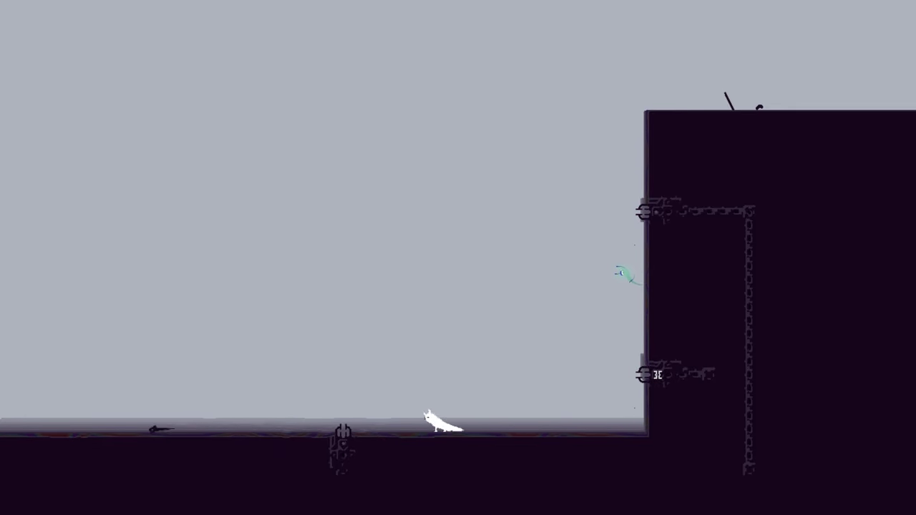
key(Left)
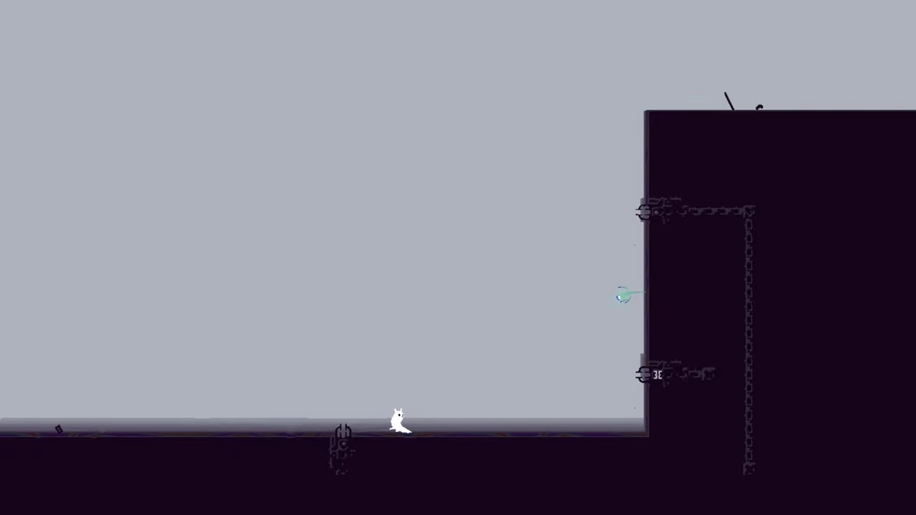